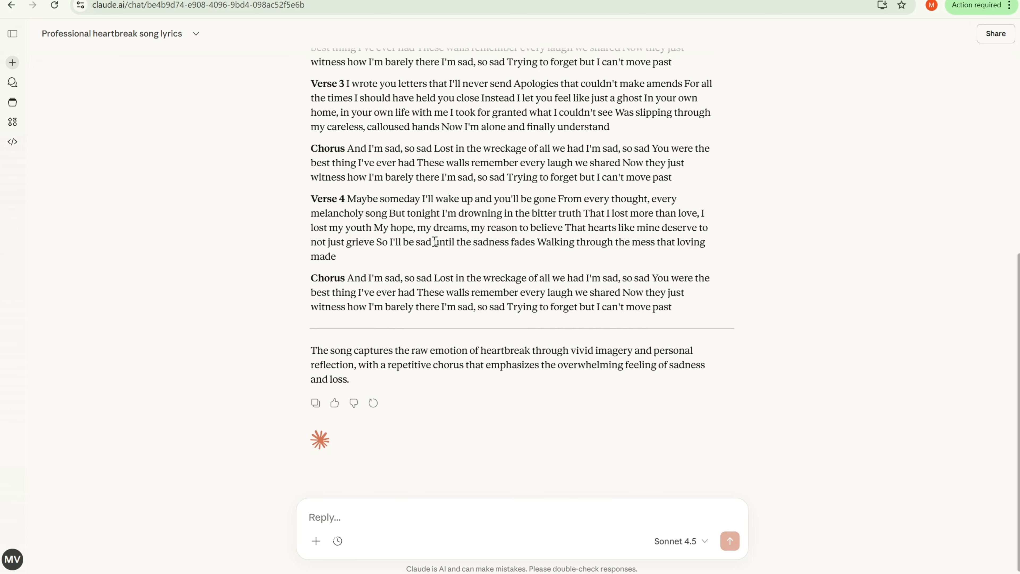
# - Write the follow-up request 'arrange it as a proffesional lyrics' in the chat reply box
pyautogui.scroll(9, 424, 248)
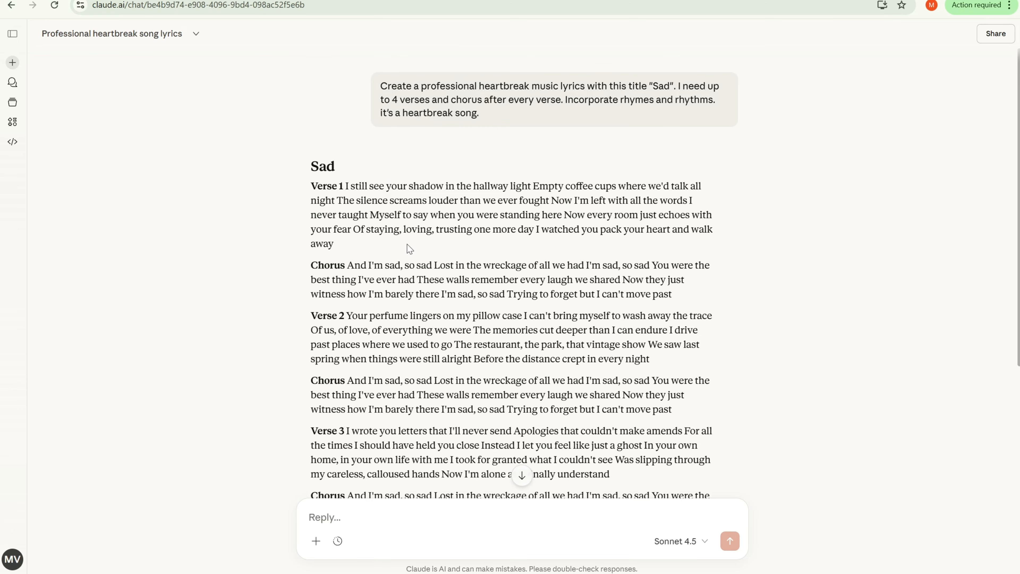
pyautogui.scroll(-3, 410, 234)
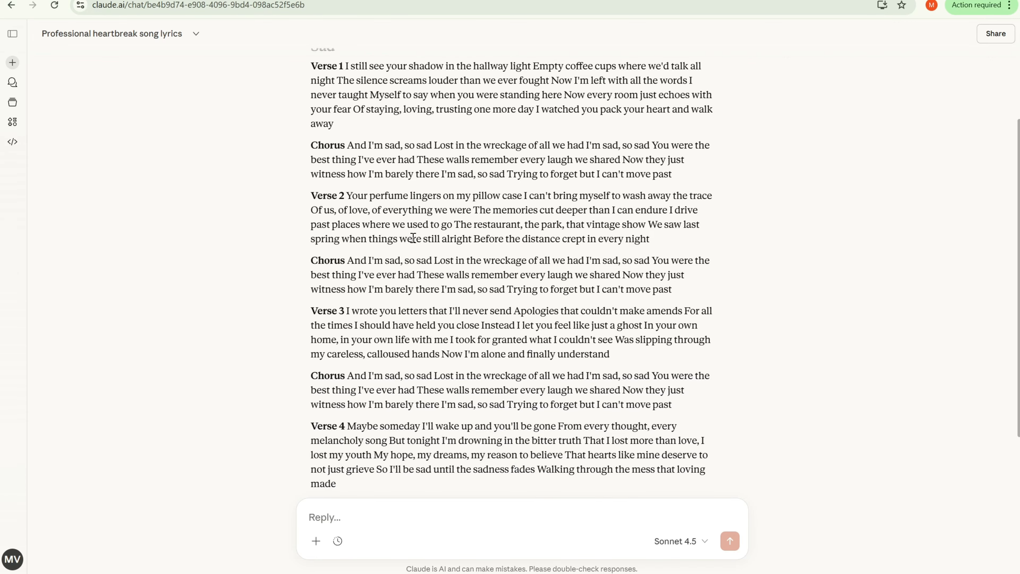
pyautogui.scroll(-3, 414, 236)
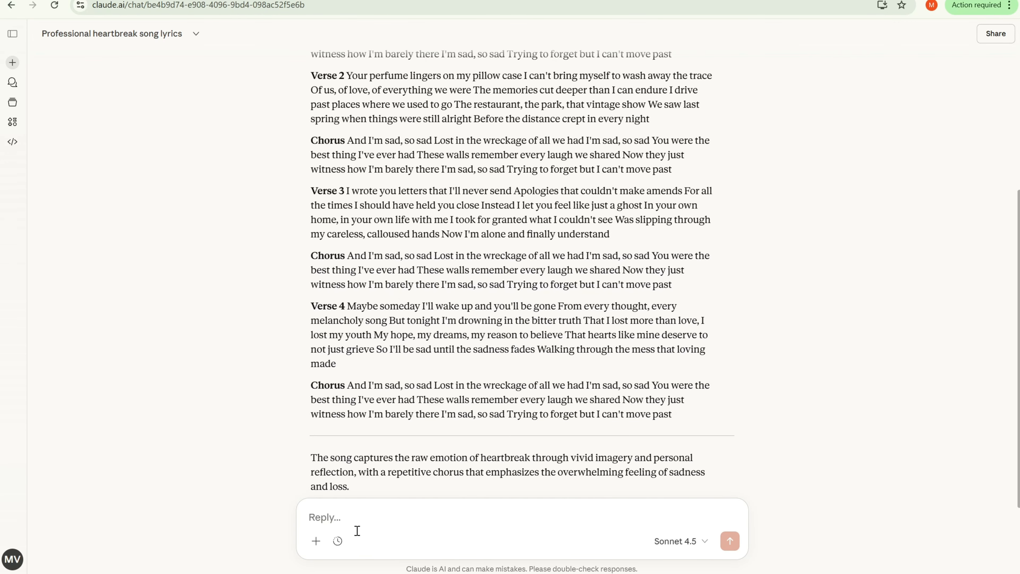
pyautogui.click(356, 516)
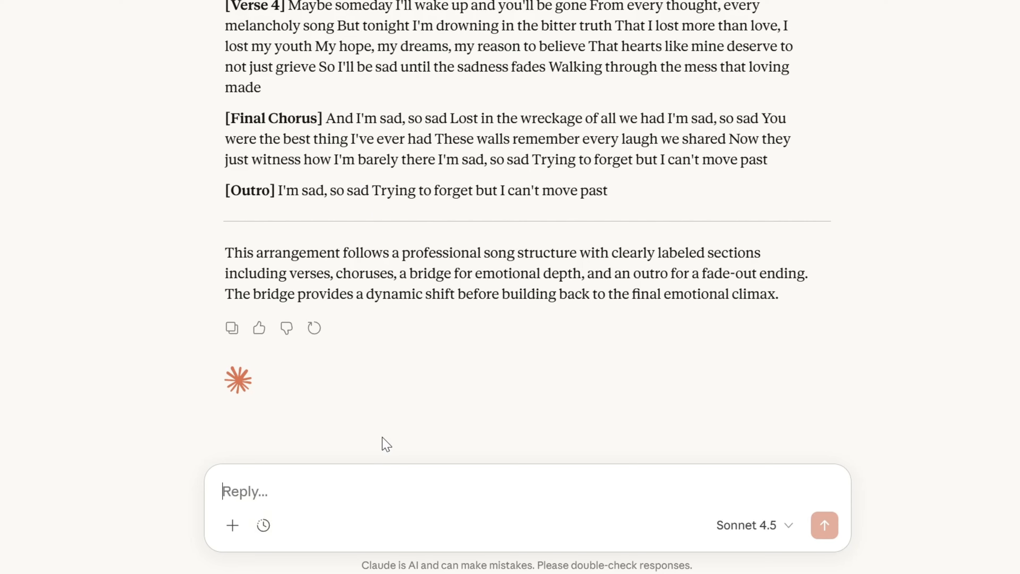
pyautogui.write('a')
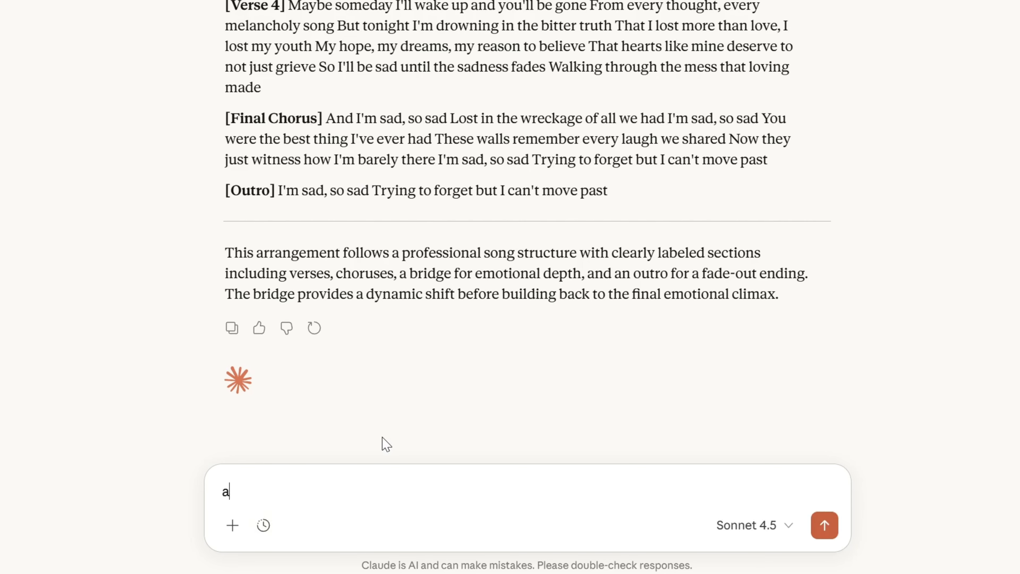
pyautogui.write('rrange it as a')
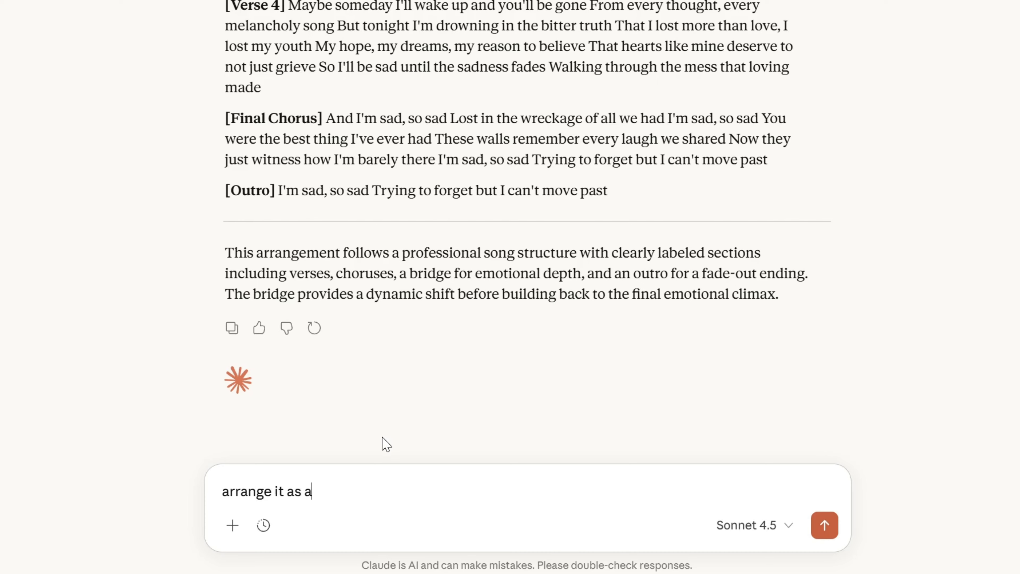
pyautogui.write(' proffesional')
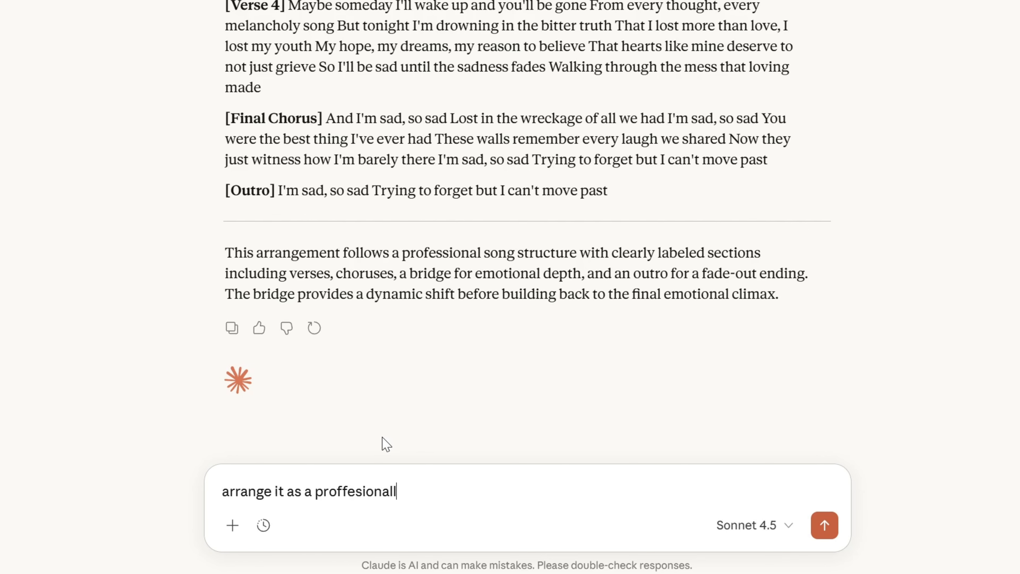
pyautogui.write(' lyrics')
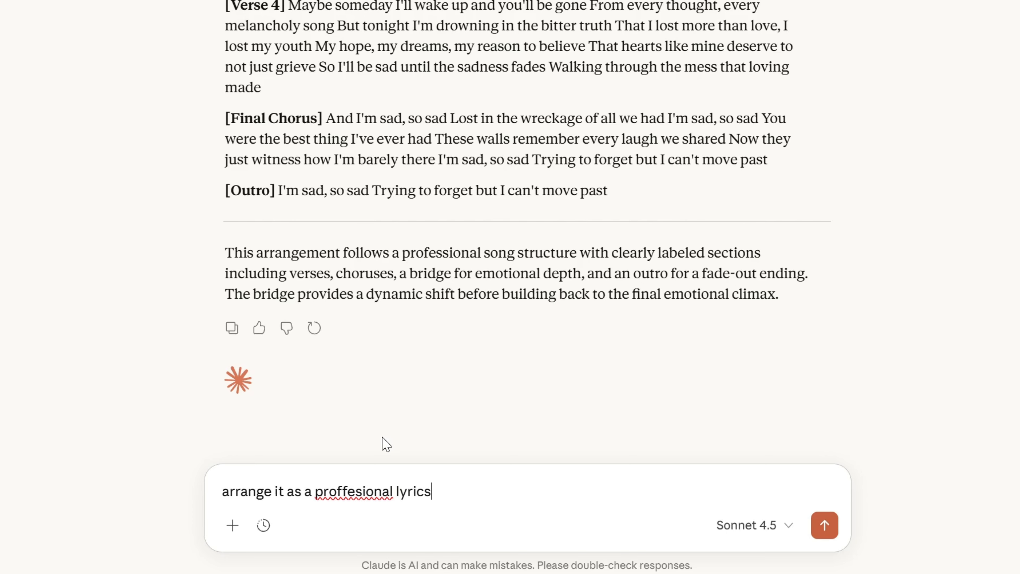
# - Correct the spelling to 'professional' and send the request
pyautogui.click(345, 491)
pyautogui.press('BackSpace')
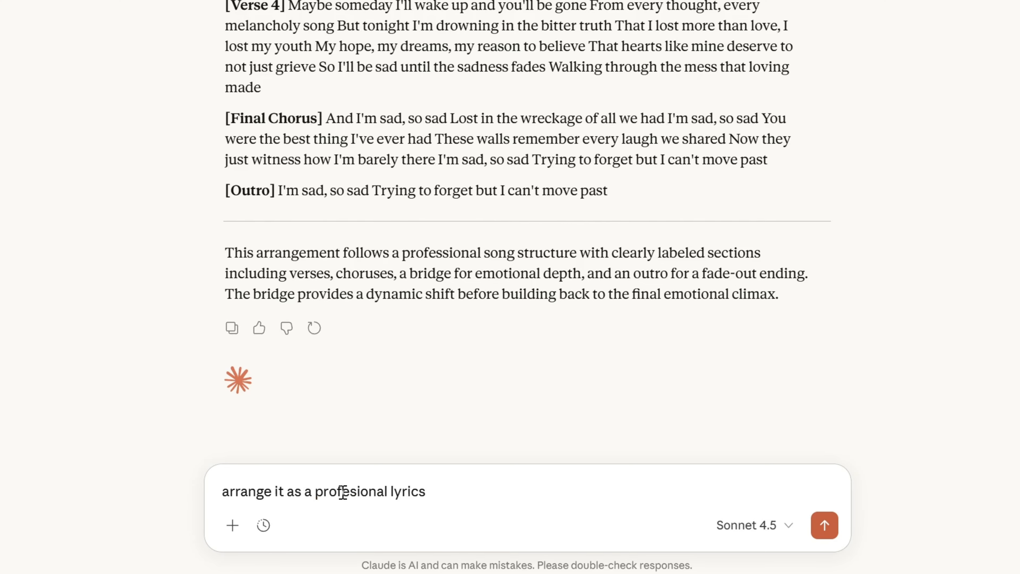
pyautogui.write('s')
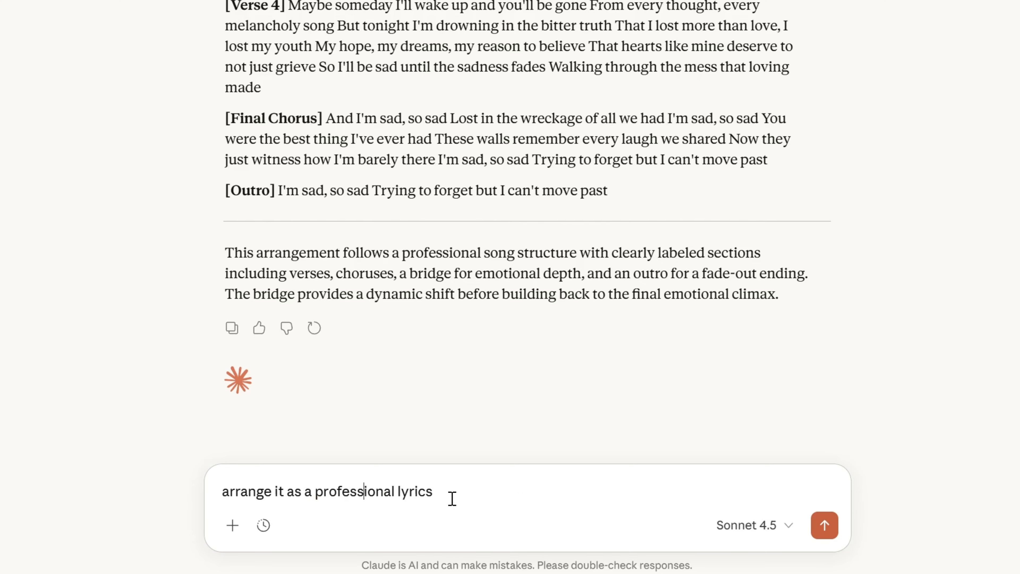
pyautogui.click(496, 502)
pyautogui.click(833, 537)
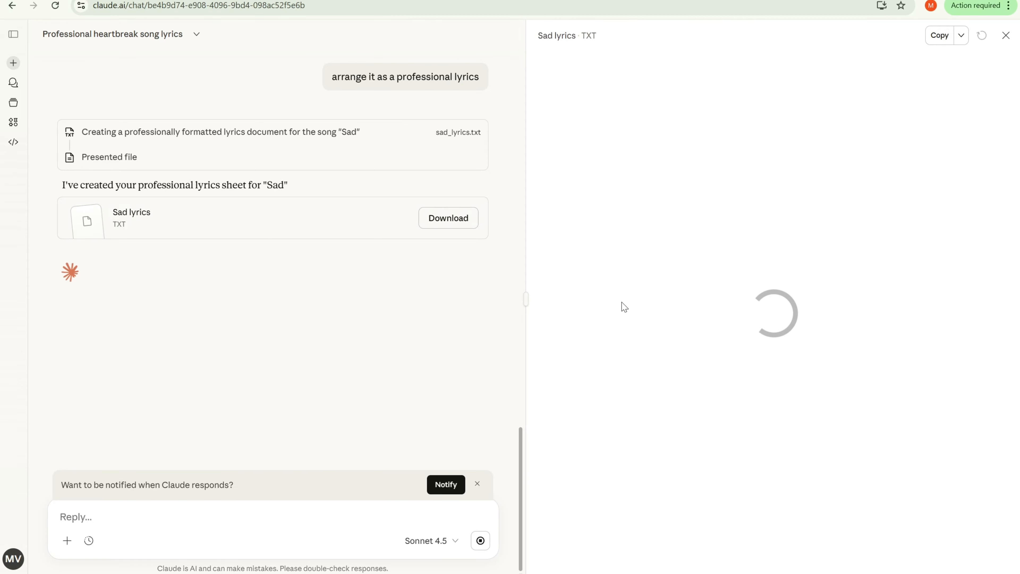
# - Read through the generated Sad lyrics document from its header through the verses and choruses
pyautogui.scroll(15, 631, 234)
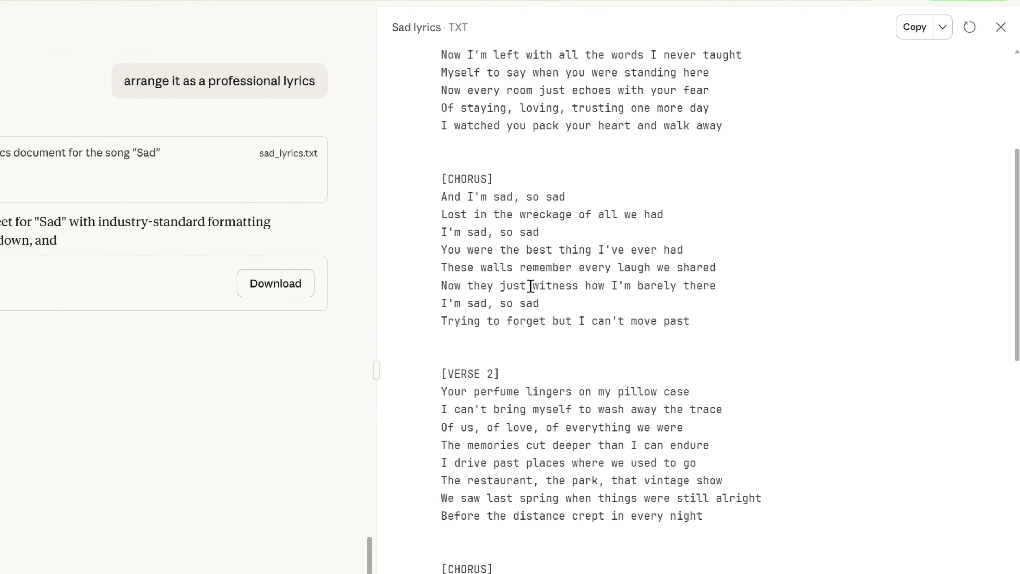
pyautogui.scroll(-5, 350, 198)
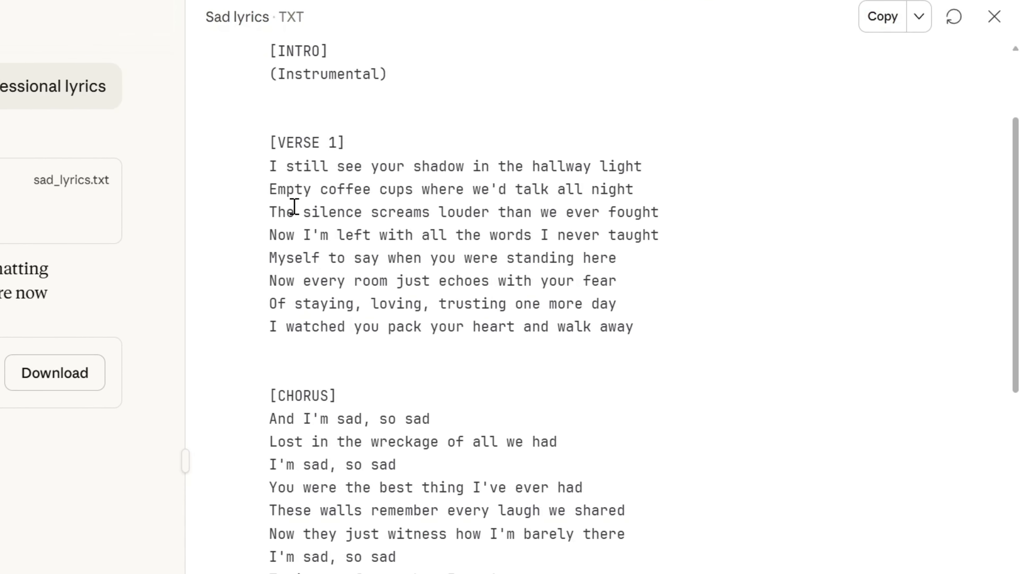
pyautogui.scroll(5, 361, 197)
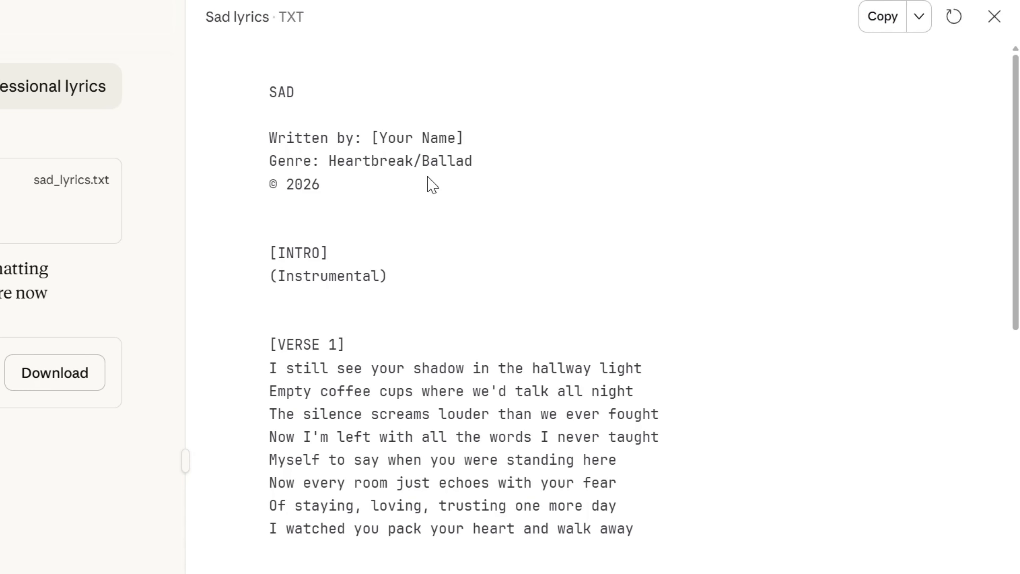
pyautogui.scroll(-2, 327, 241)
pyautogui.scroll(-2, 339, 169)
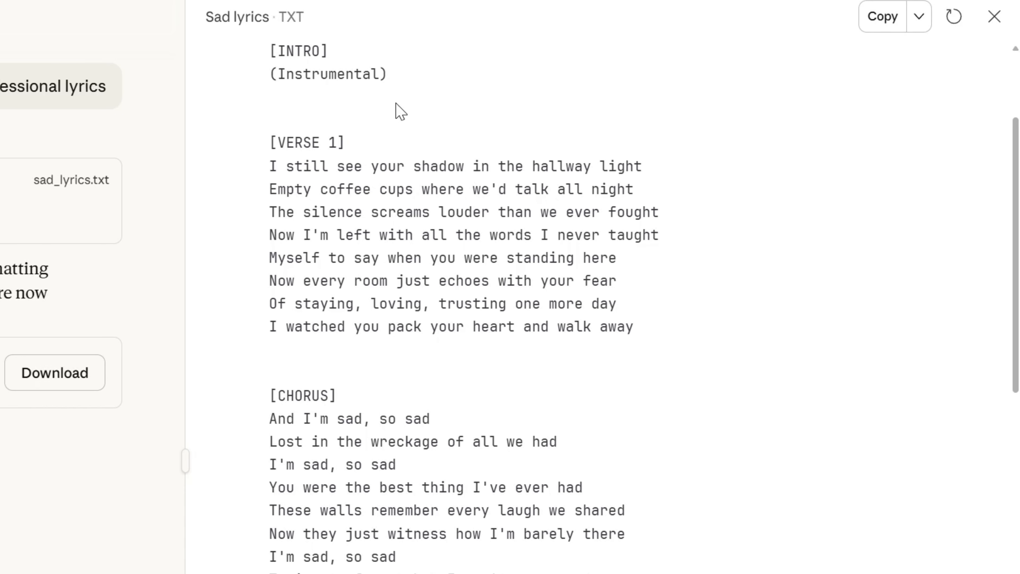
pyautogui.scroll(3, 401, 117)
pyautogui.scroll(3, 393, 229)
pyautogui.scroll(-5, 396, 232)
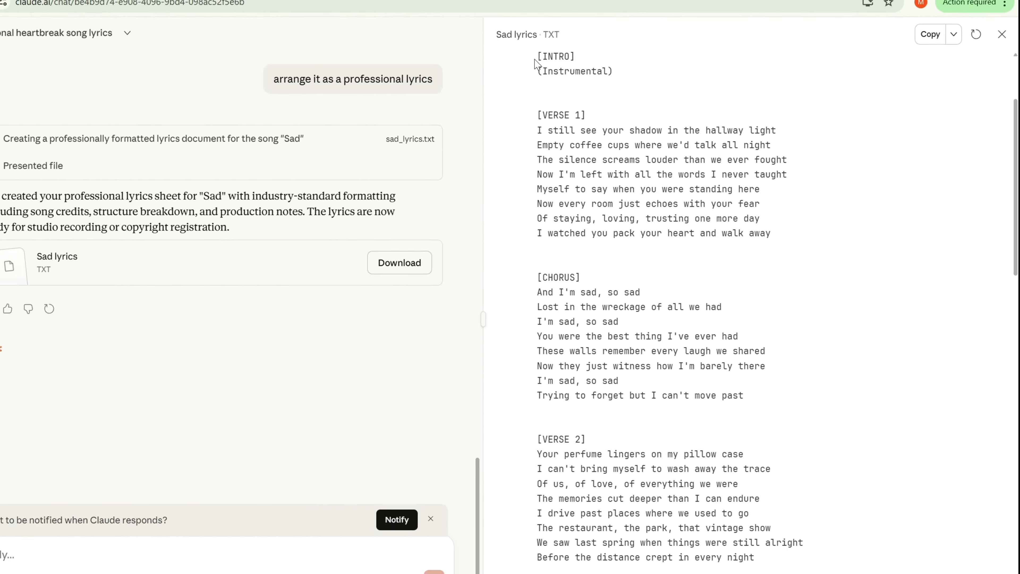
# - Select the lyrics in the document down to the outro's (Fade out) line and copy them
pyautogui.moveTo(535, 60); pyautogui.dragTo(630, 354)
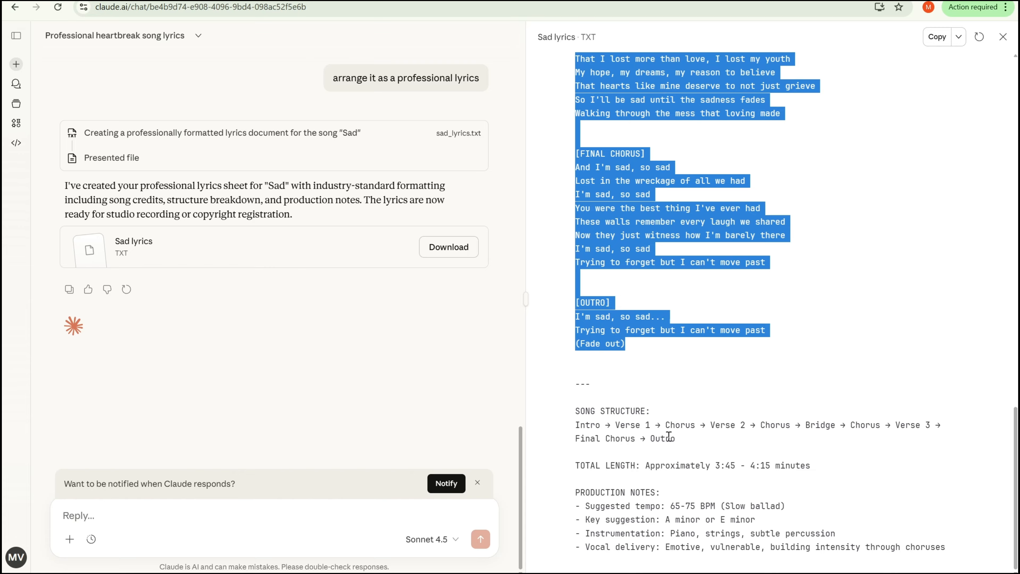
pyautogui.rightClick(607, 234)
pyautogui.click(634, 248)
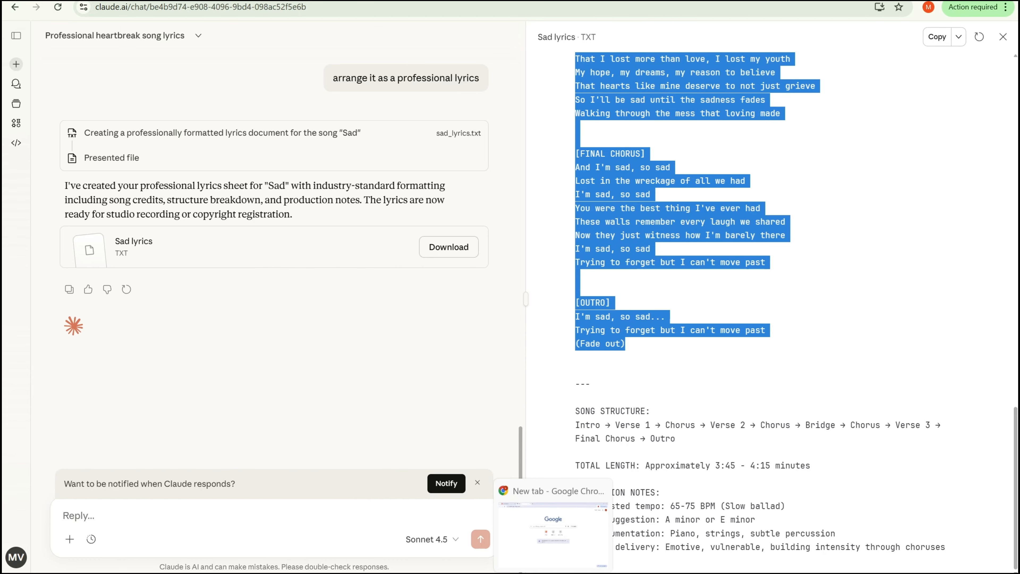
# - Switch to the Suno create page and choose Custom mode
pyautogui.click(556, 572)
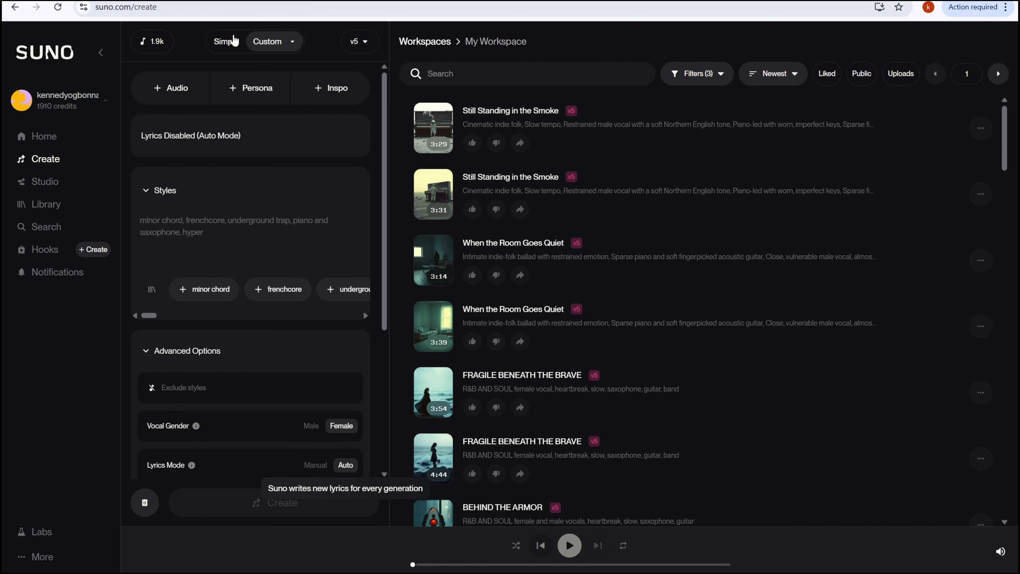
pyautogui.click(232, 42)
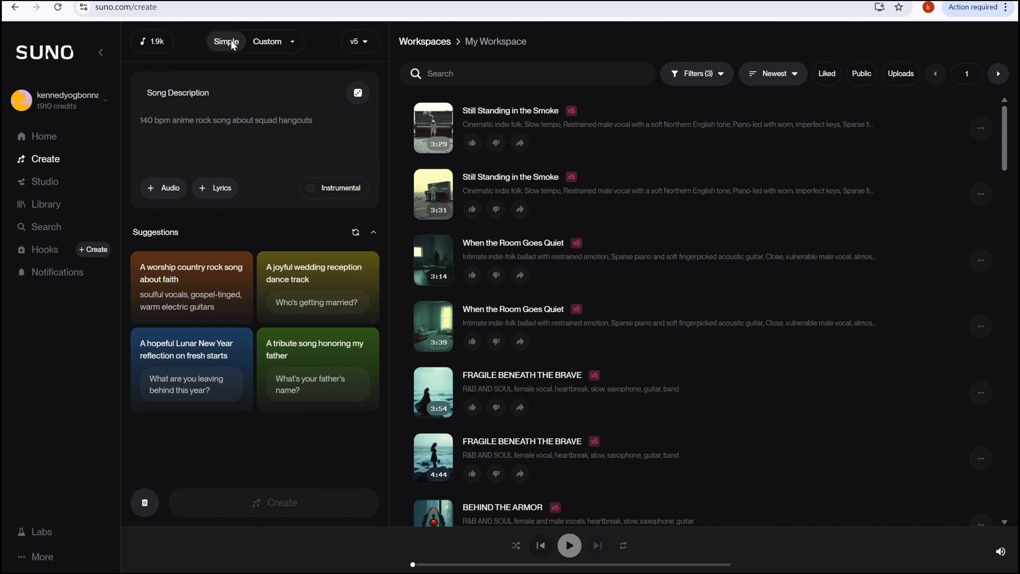
pyautogui.click(280, 48)
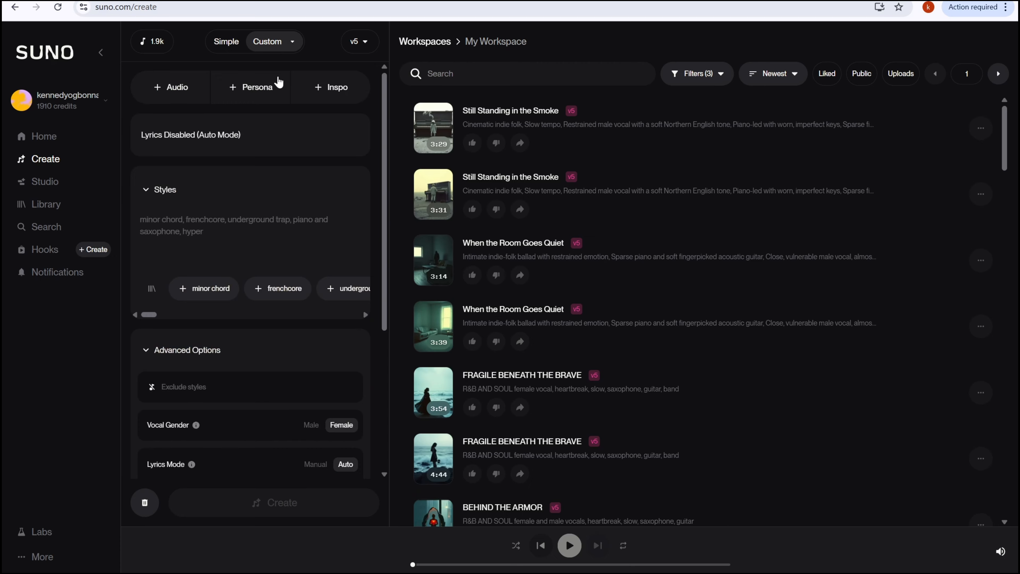
# - Paste the copied lyrics into the Lyrics box
pyautogui.scroll(-5, 281, 120)
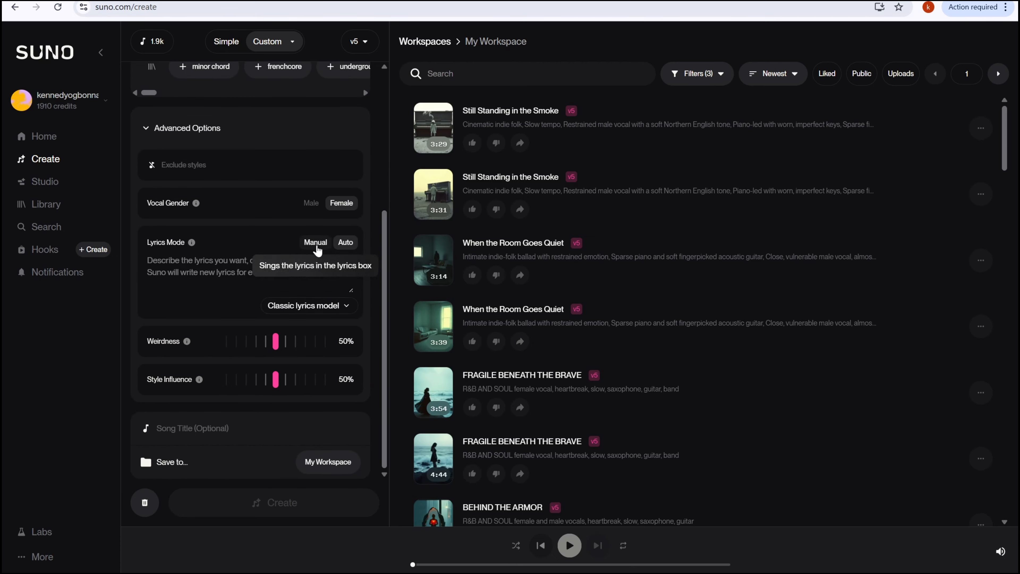
pyautogui.scroll(6, 311, 265)
pyautogui.click(197, 168)
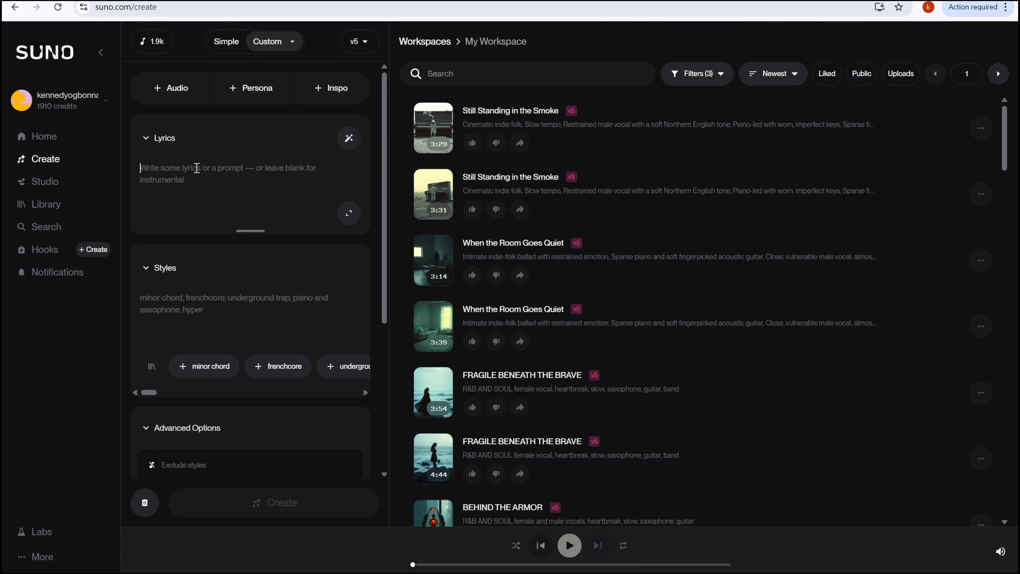
pyautogui.hotkey('ctrl', 'v')
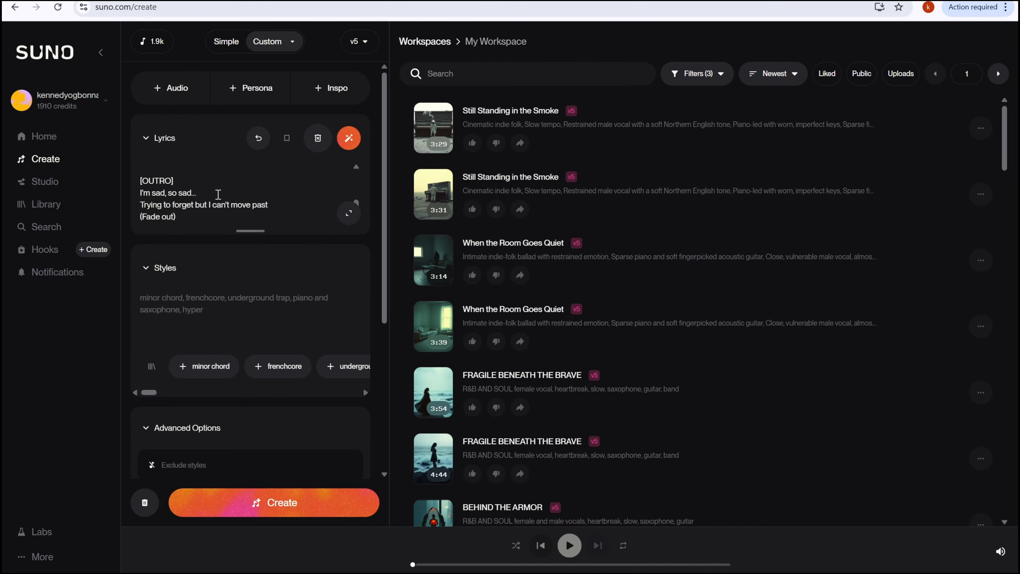
# - Paste the style list heartbreak, RNB, soul, female vocal, emotional depth, Saxophone into the Styles box
pyautogui.scroll(-1, 218, 201)
pyautogui.scroll(3, 220, 203)
pyautogui.scroll(8, 220, 203)
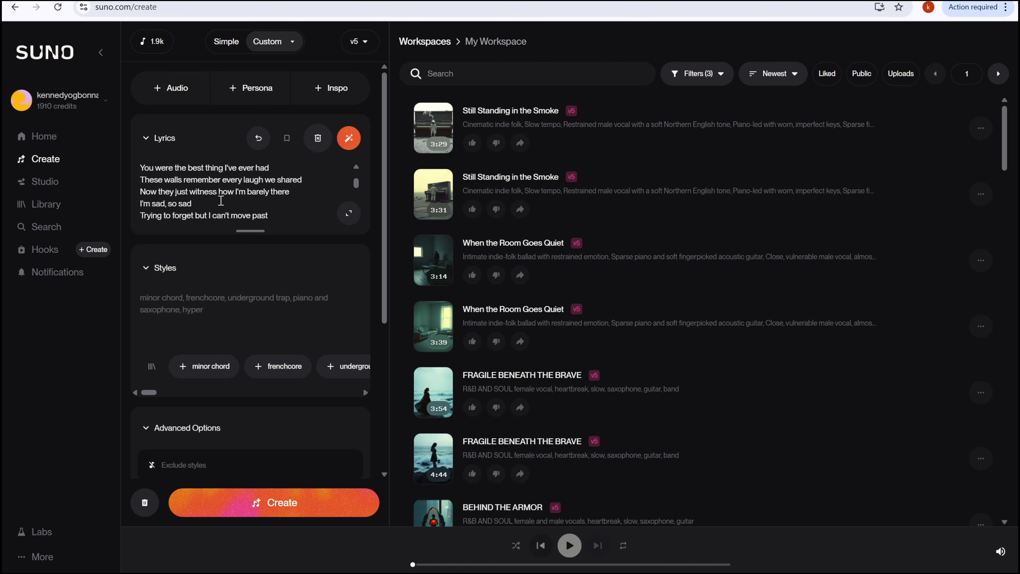
pyautogui.scroll(-10, 223, 201)
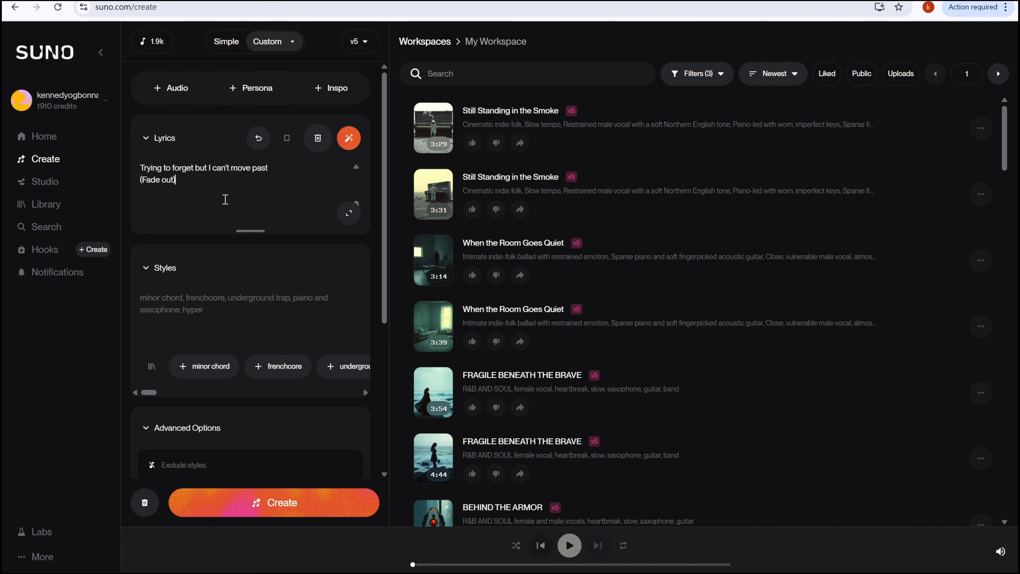
pyautogui.scroll(-2, 226, 199)
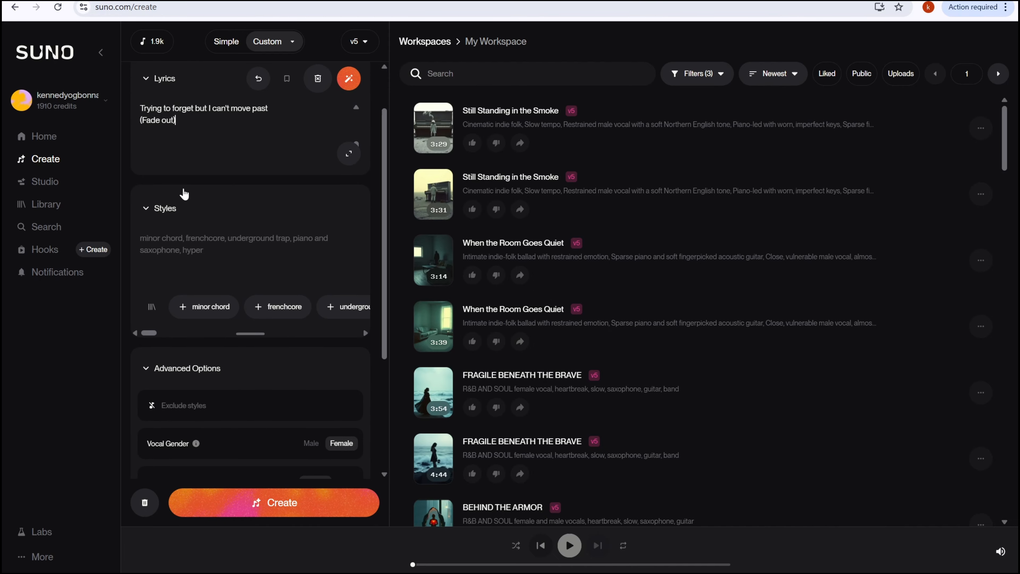
pyautogui.scroll(2, 209, 237)
pyautogui.click(212, 305)
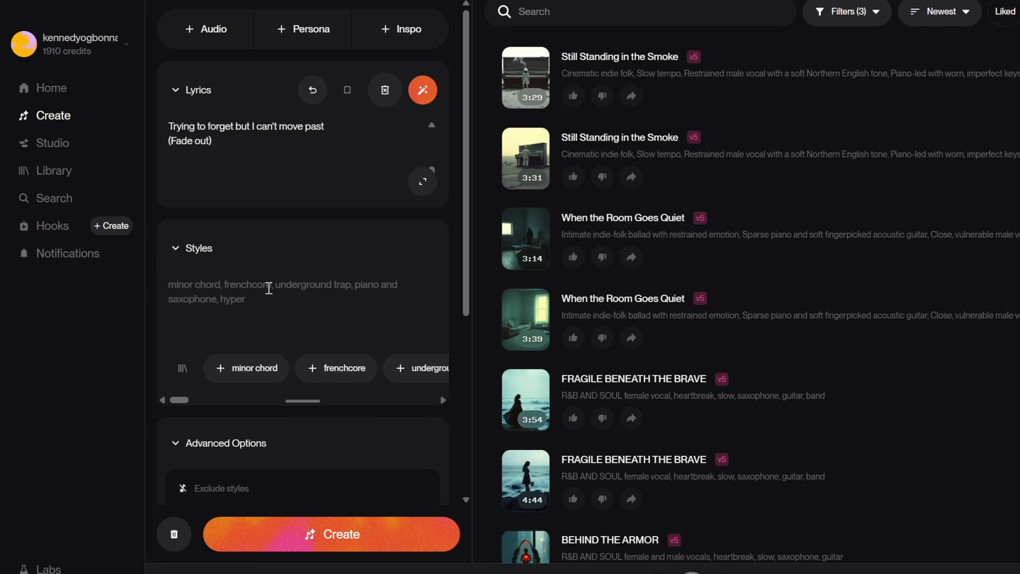
pyautogui.hotkey('ctrl', 'v')
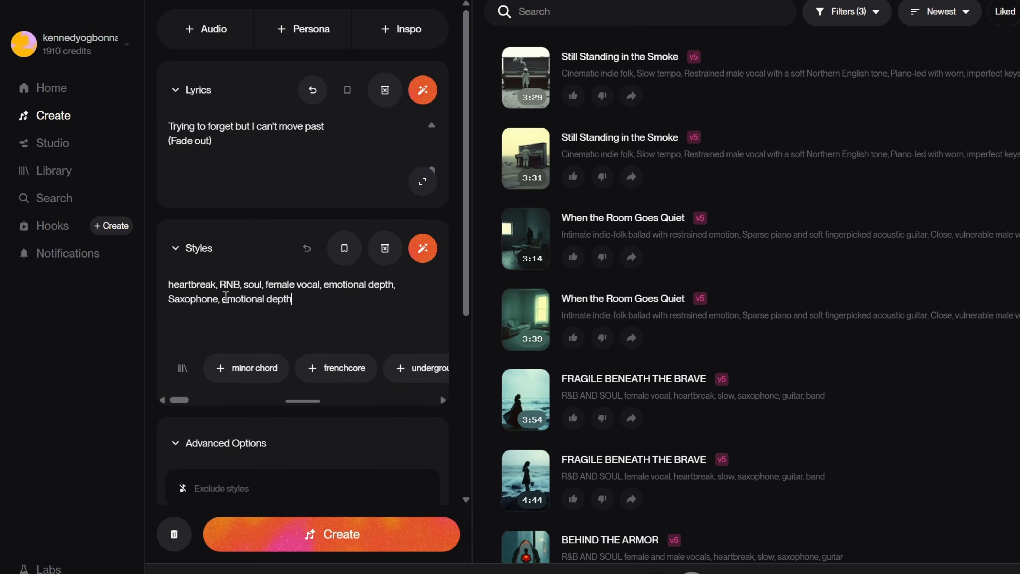
# - Replace the duplicated trailing 'emotional depth' in Styles with keyboard, drums
pyautogui.moveTo(222, 300); pyautogui.dragTo(309, 305)
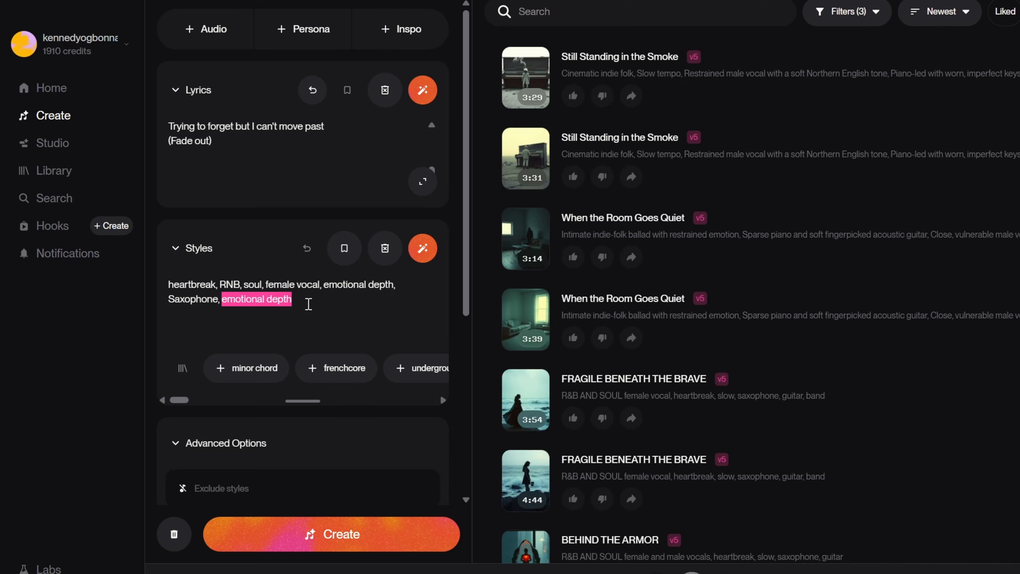
pyautogui.press('BackSpace')
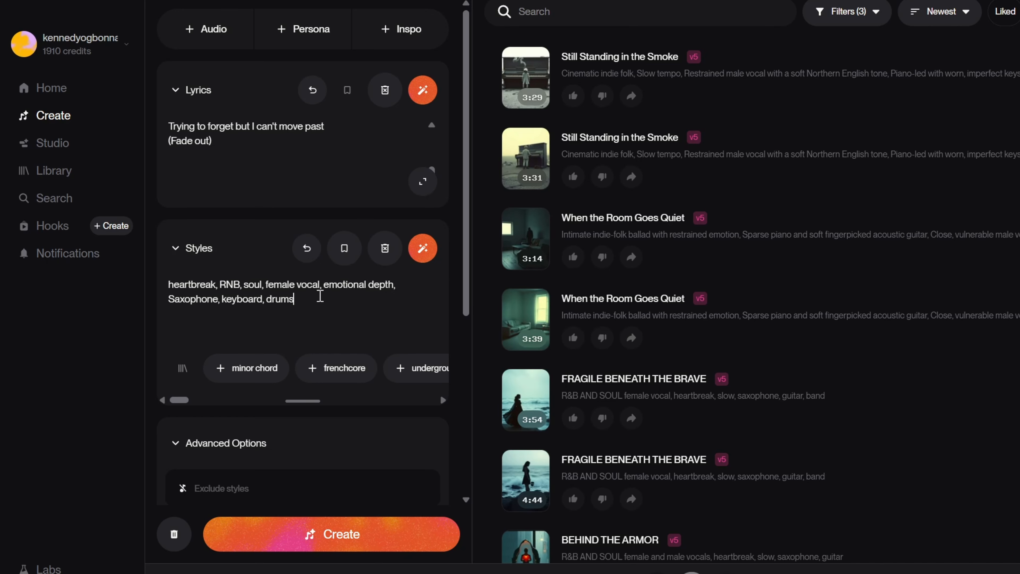
# - Toggle the vocal gender to Male and back to Female
pyautogui.scroll(-7, 302, 297)
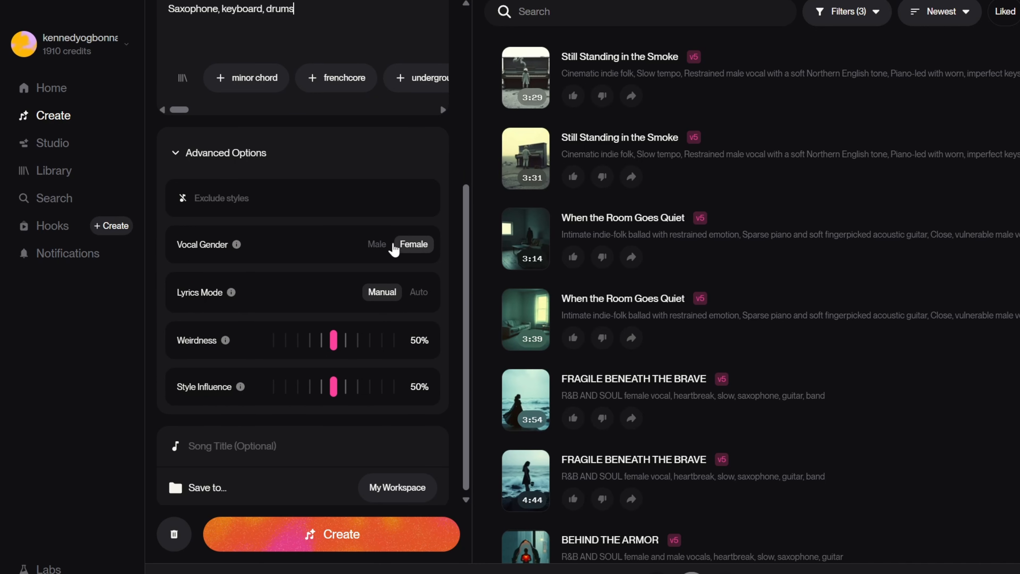
pyautogui.click(377, 245)
pyautogui.click(416, 247)
# - Enter SAD as the song title
pyautogui.scroll(-1, 366, 274)
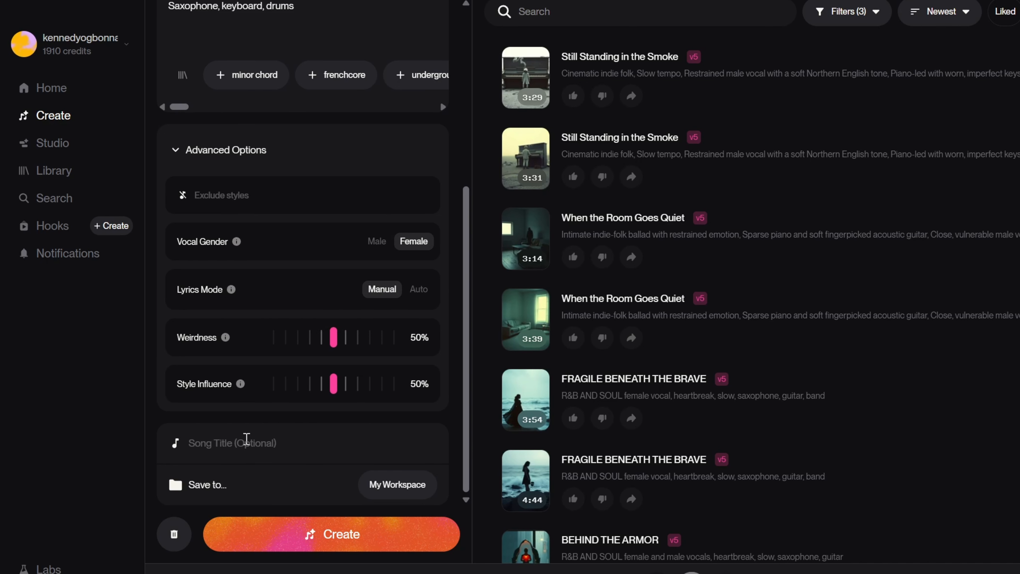
pyautogui.write('S')
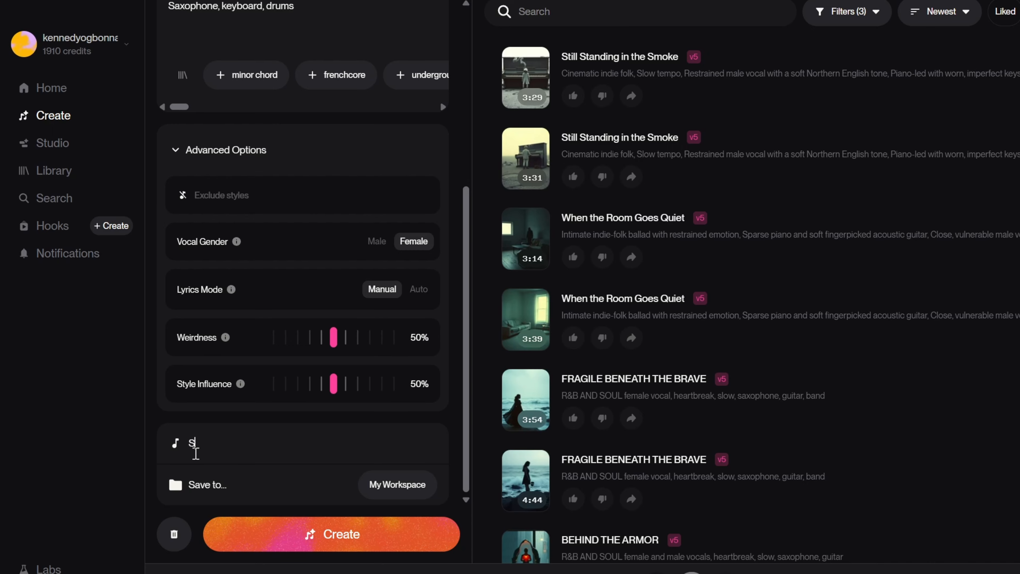
pyautogui.write('AD')
# - Generate the song and play the first resulting SAD track
pyautogui.scroll(7, 283, 473)
pyautogui.scroll(-6, 216, 133)
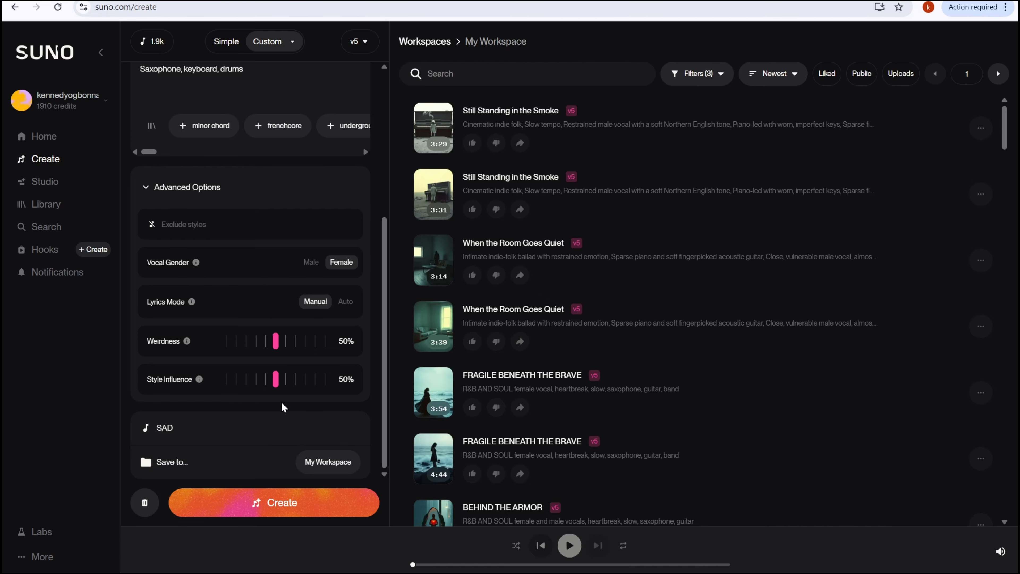
pyautogui.click(281, 508)
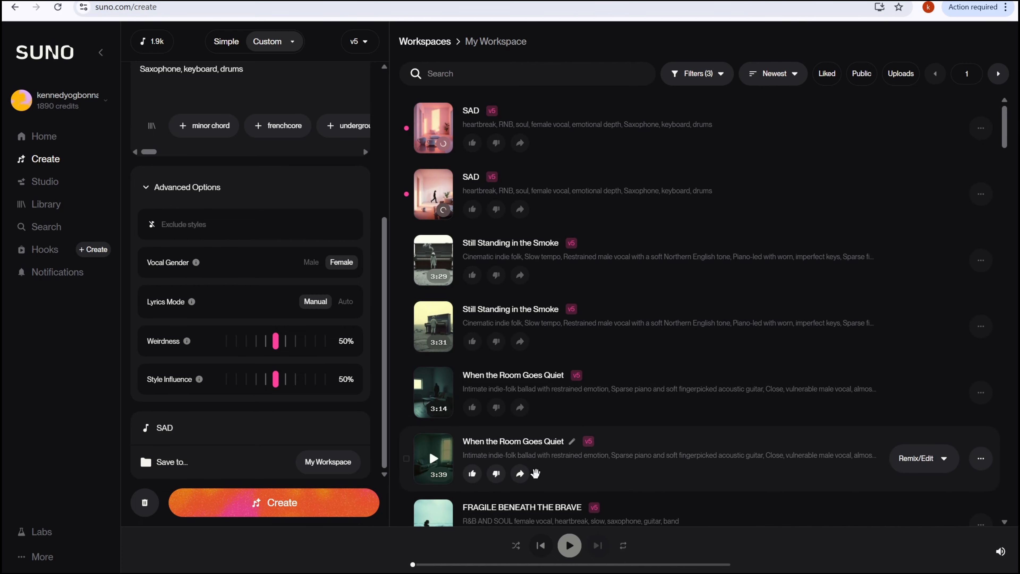
pyautogui.click(441, 141)
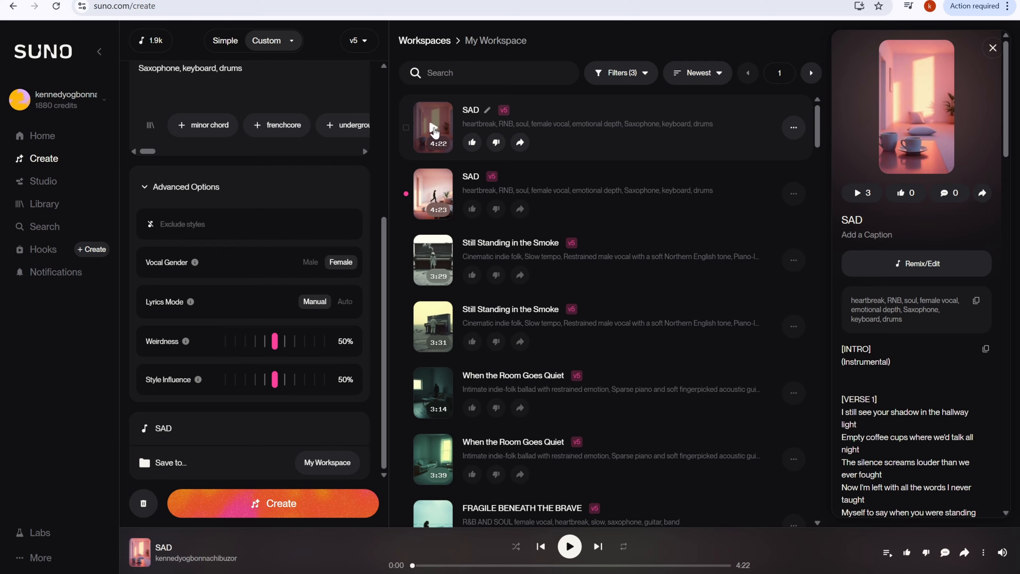
pyautogui.click(434, 131)
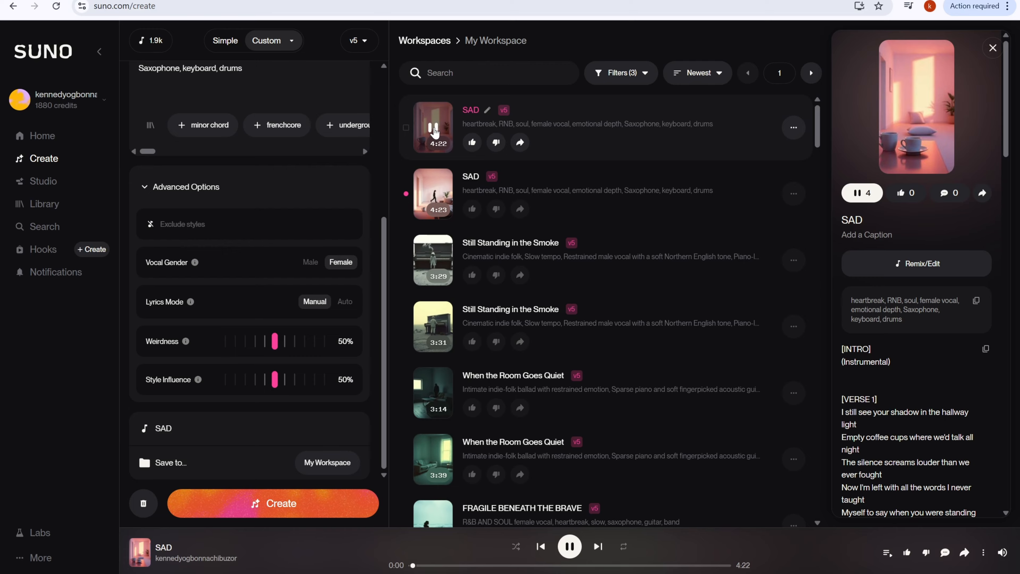